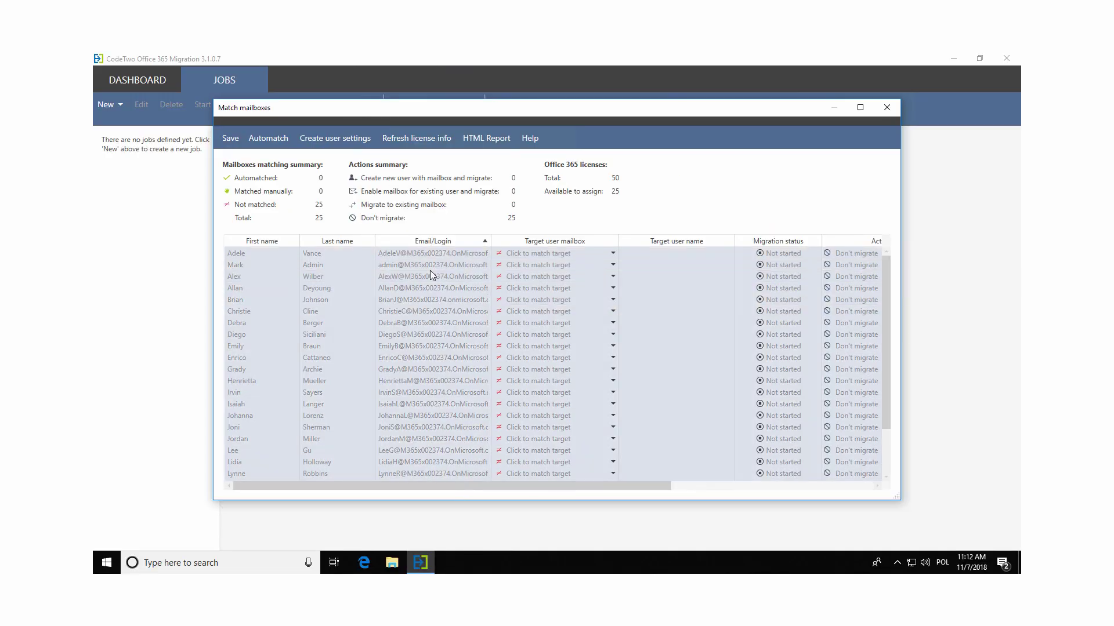
Automatch mailboxes with target user/mailbox creation enabled, and run the role-assignment and mailbox-export PowerShell commands
left_click(268, 138)
left_click(377, 362)
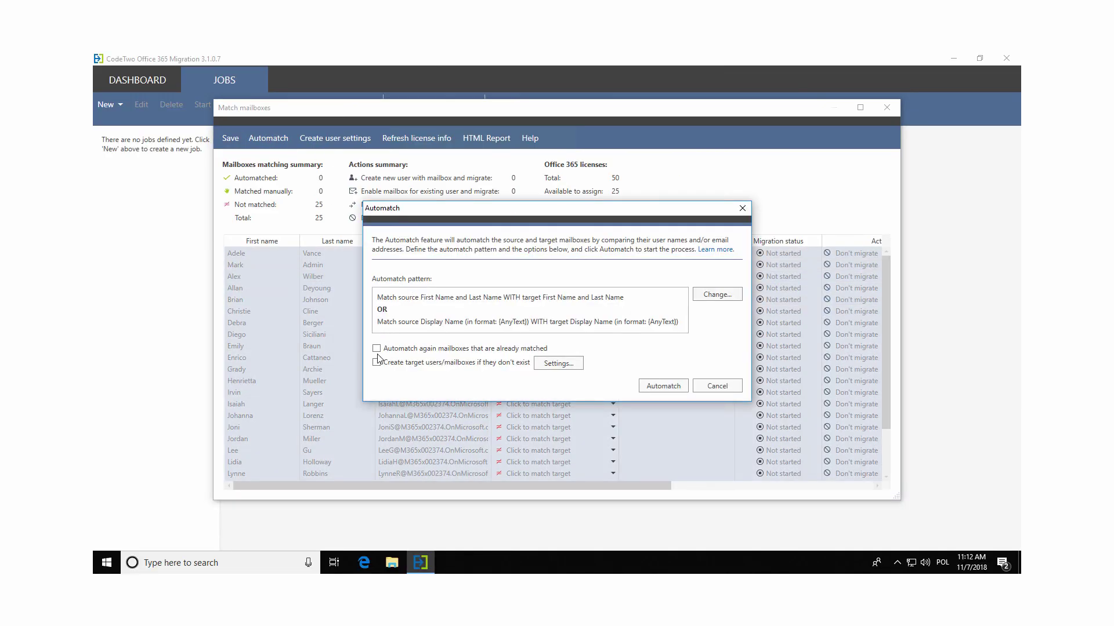
left_click(663, 385)
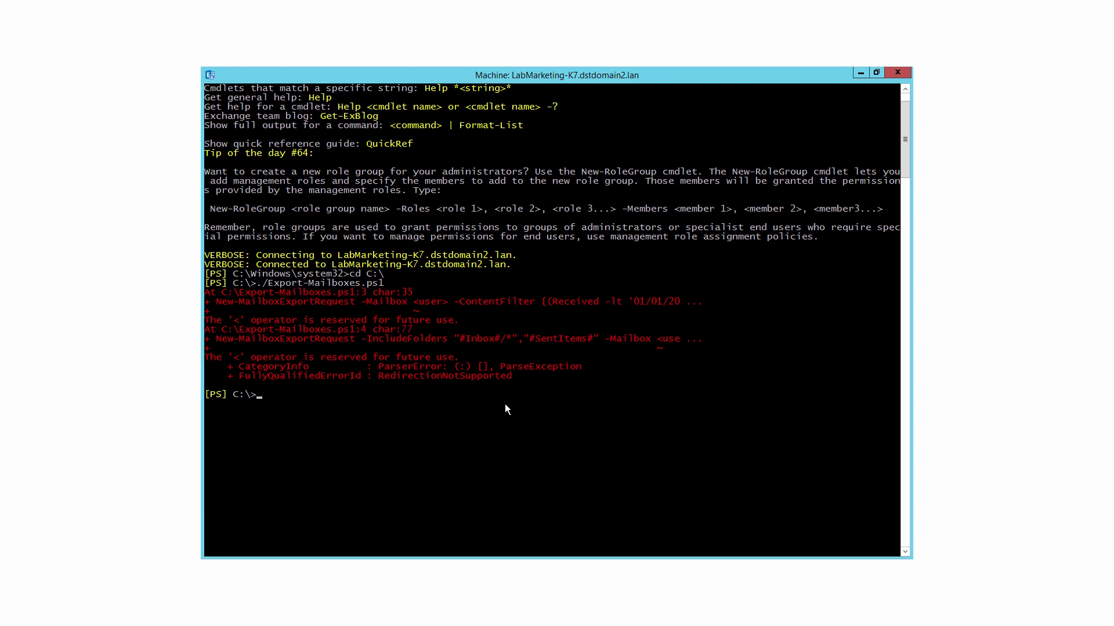
type("New-ManagementRoleAssignment -role \"Mailbox Import Export\" -User \"Jane Doe\"")
key("Return")
type("New-MailboxExportRequest -Mailbox \"Mary Smith\"p -Fi")
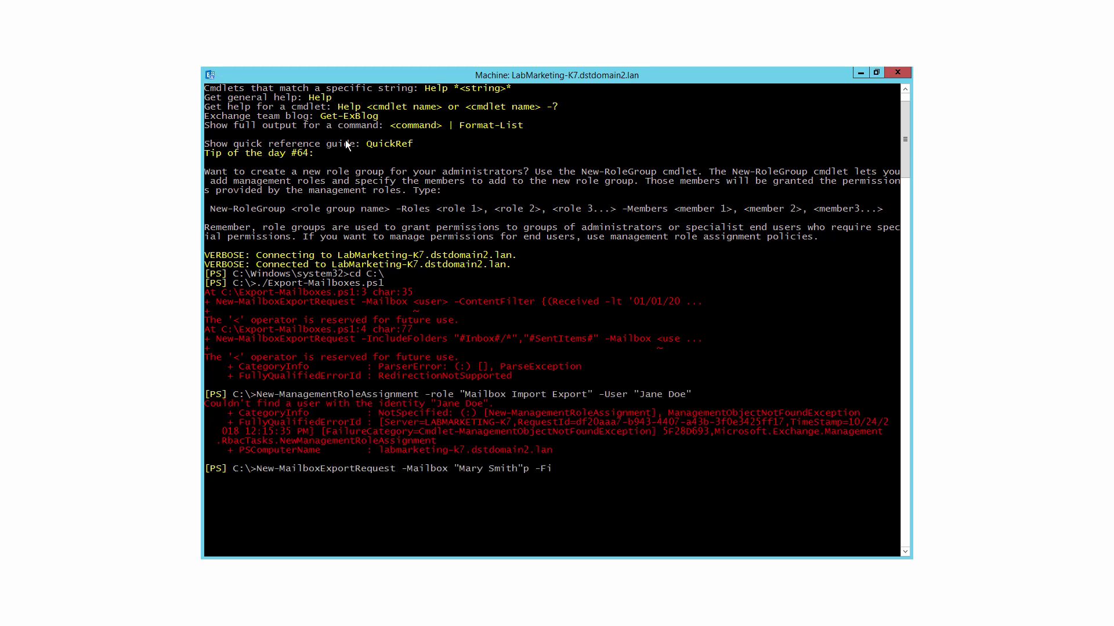
key("Return")
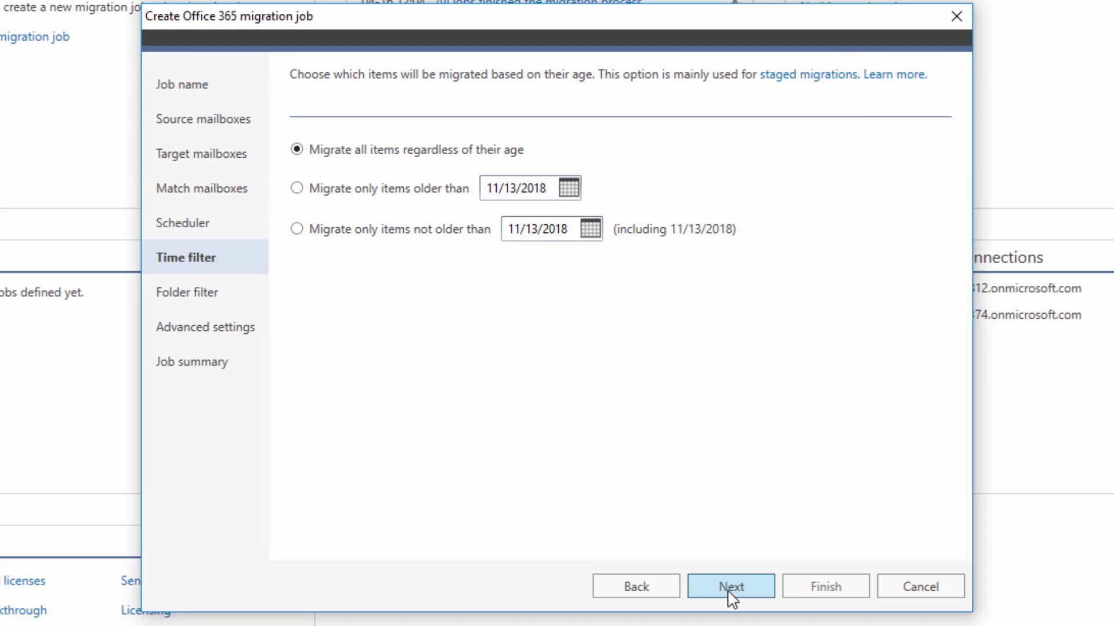
Pick 7 October 2018 (10/7/2018) as the 'Migrate only items not older than' date
left_click(729, 592)
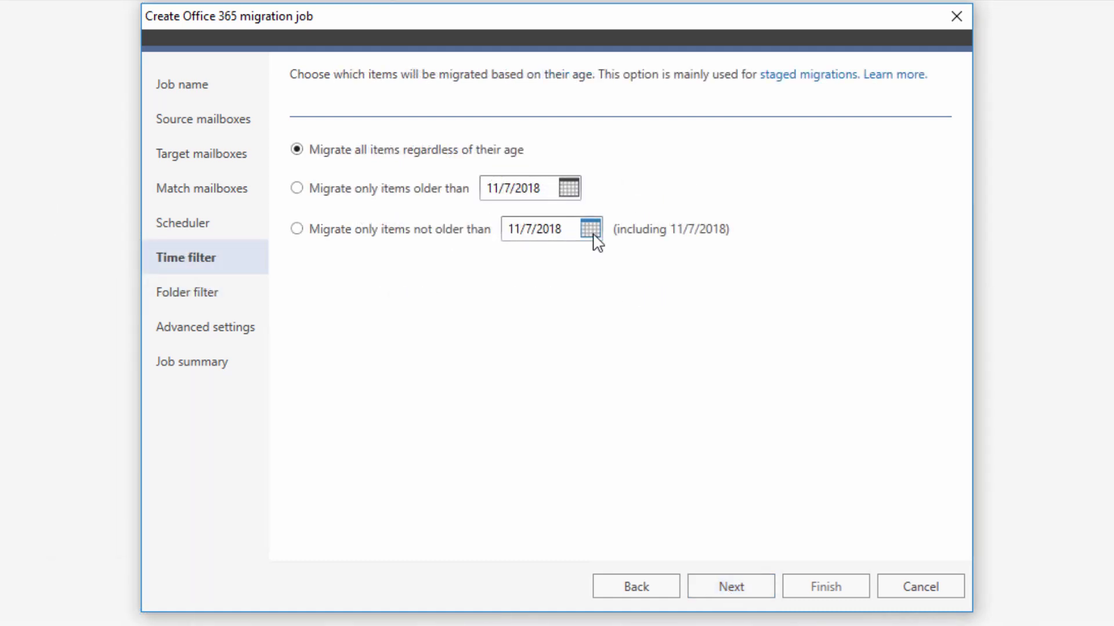
left_click(593, 232)
left_click(521, 259)
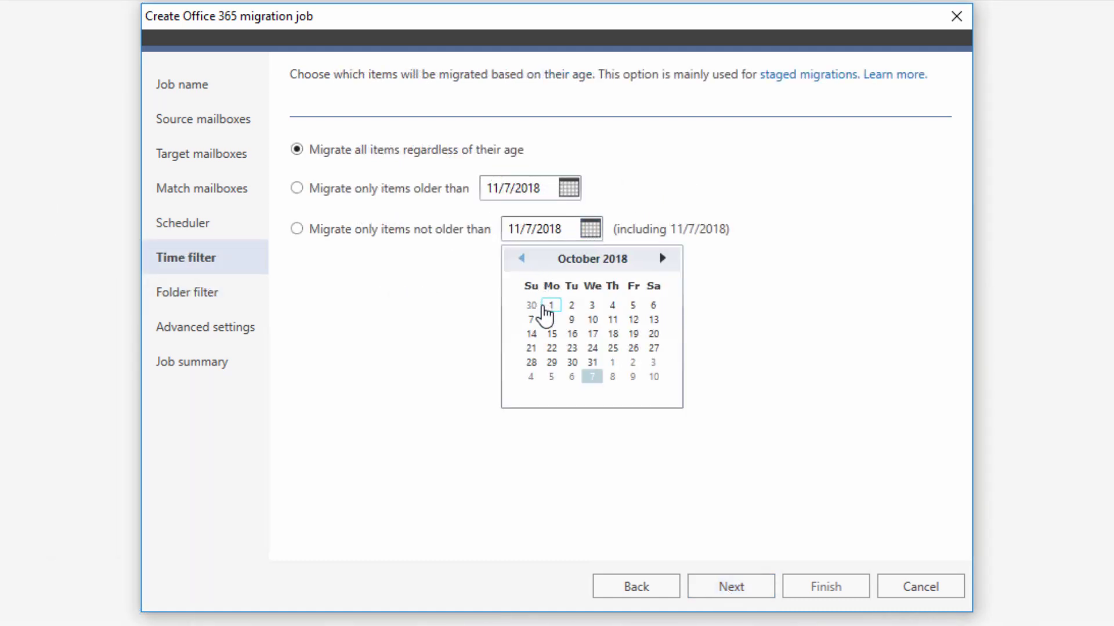
left_click(531, 320)
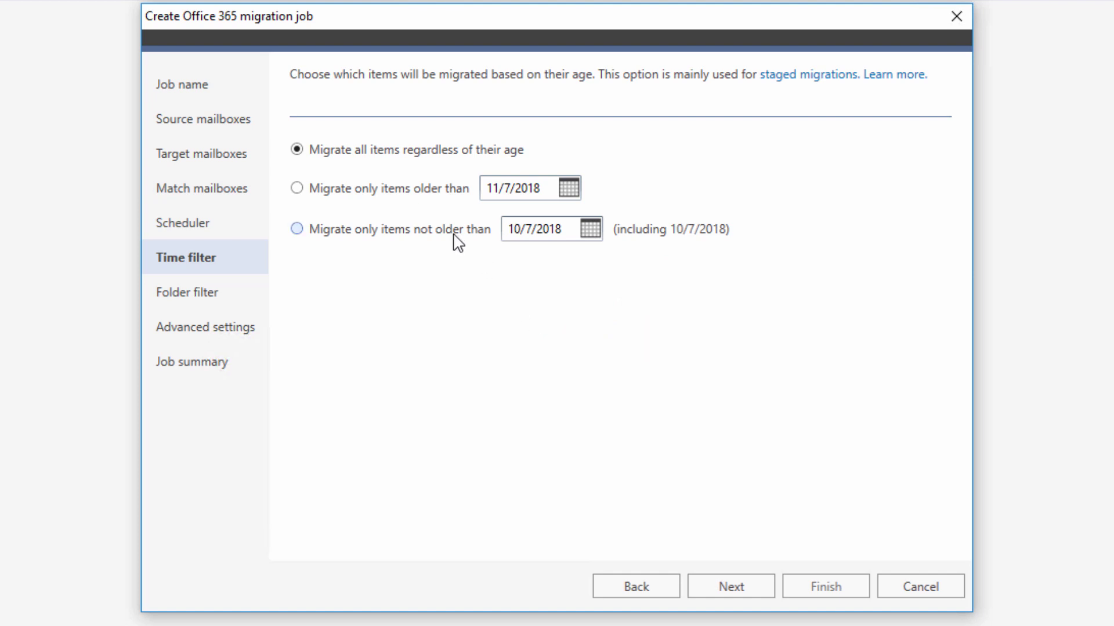